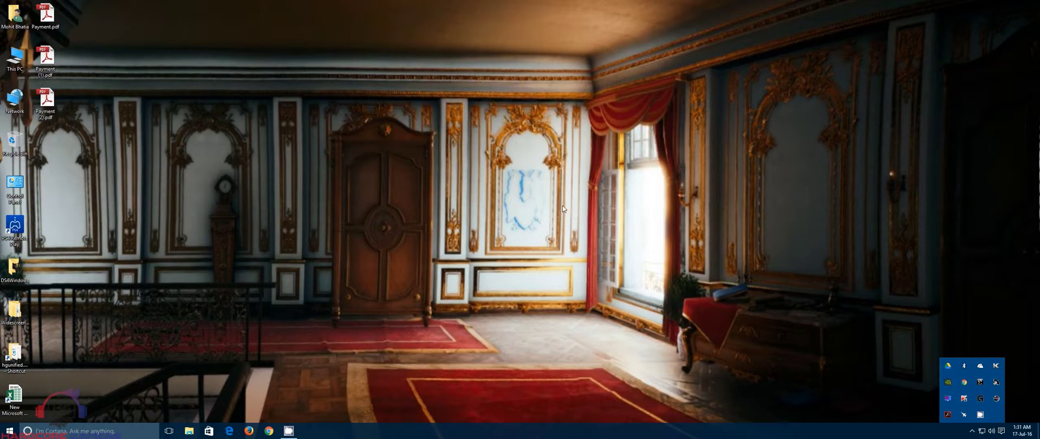
# Open This PC to check which drives are listed, and return to the desktop
pyautogui.click(554, 212)
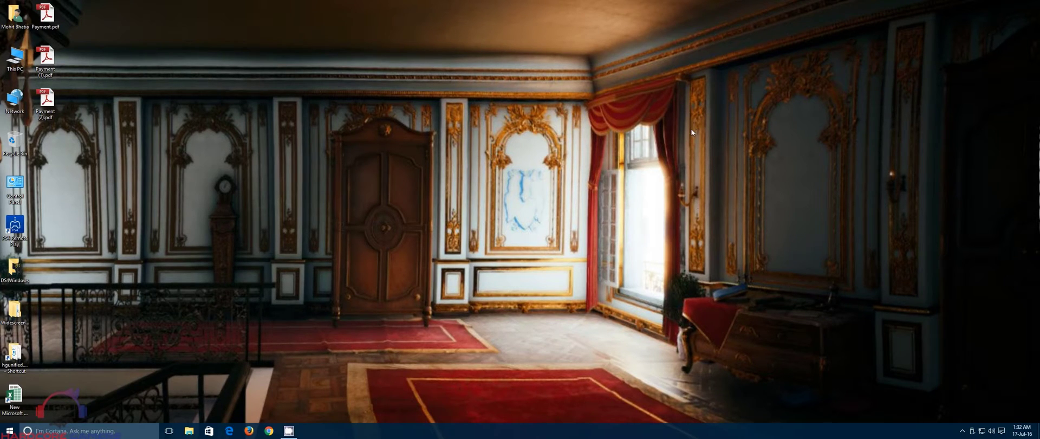
pyautogui.doubleClick(17, 52)
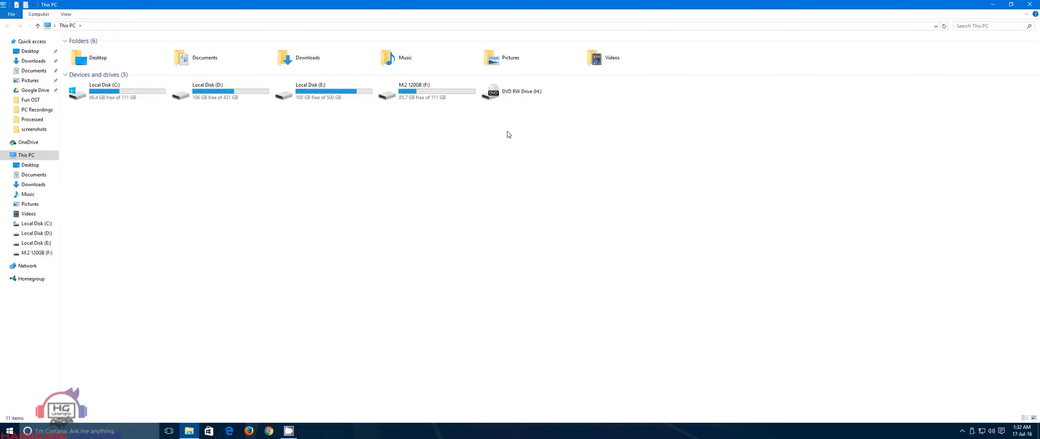
pyautogui.press('super+d')
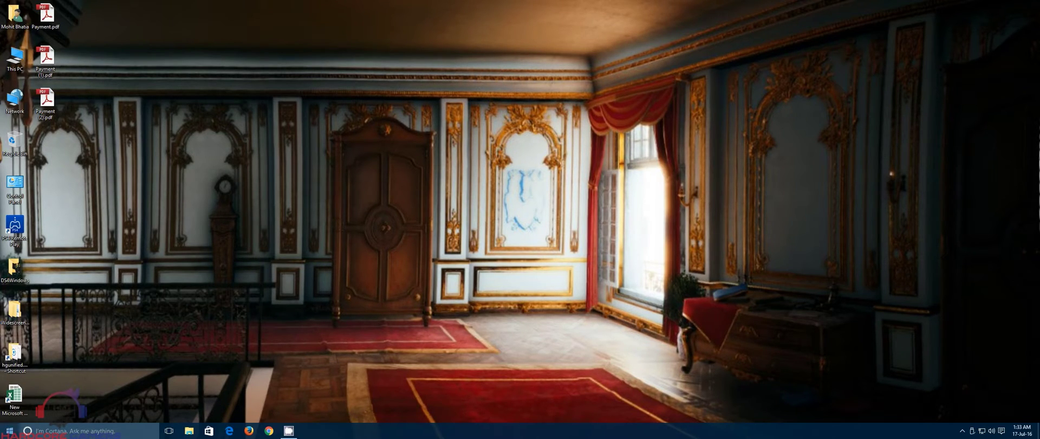
# Launch AOMEI Partition Assistant and delete the EFI partition on Disk 4 with the quick delete option
pyautogui.click(10, 431)
pyautogui.write('a')
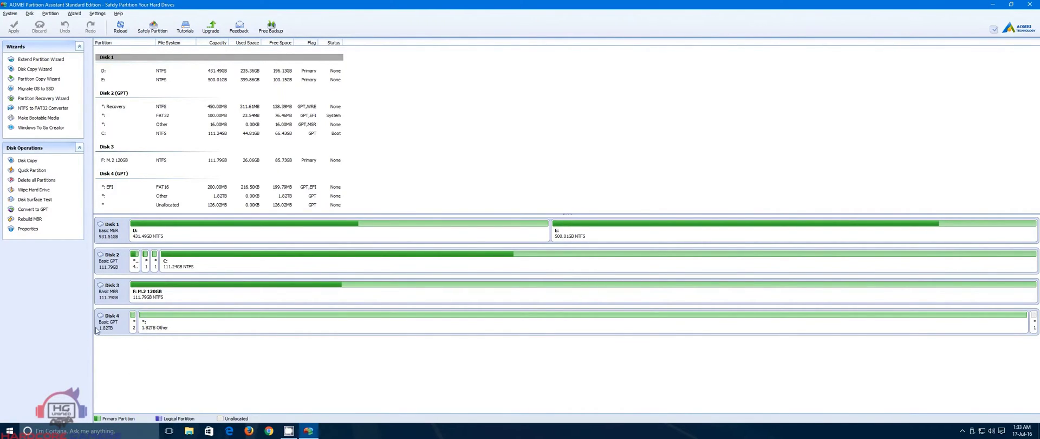
pyautogui.click(133, 321)
pyautogui.rightClick(133, 321)
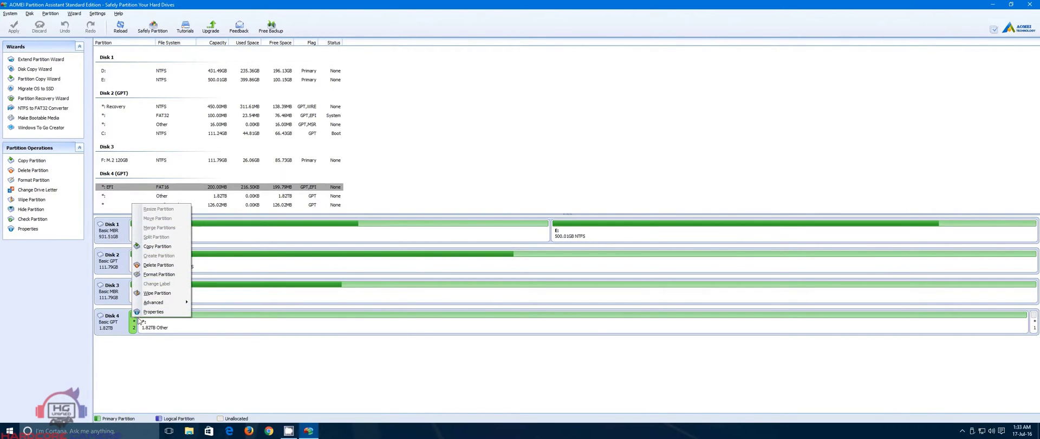
pyautogui.click(147, 266)
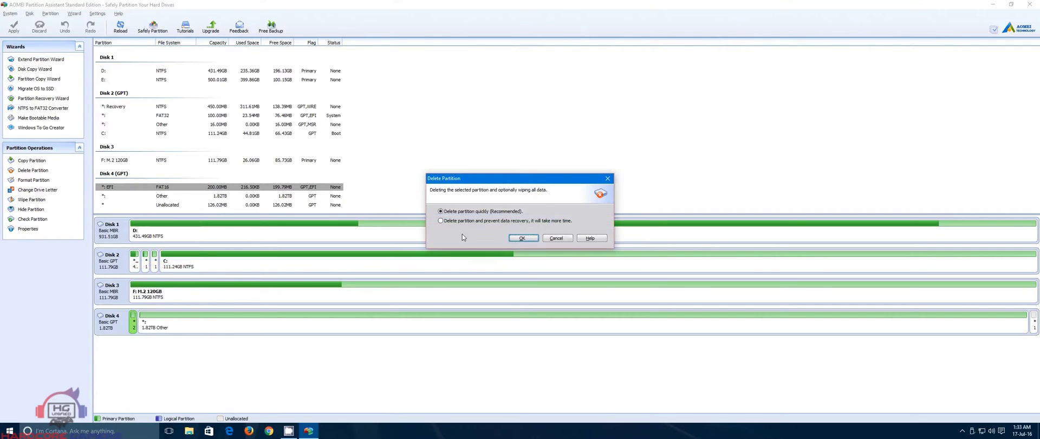
pyautogui.click(522, 238)
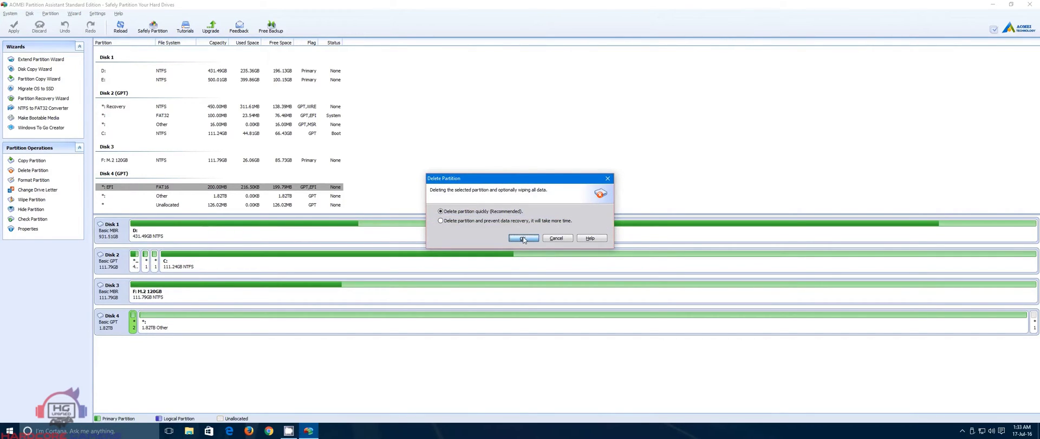
# Delete the large 1.82 TB "Other" partition on Disk 4
pyautogui.rightClick(334, 317)
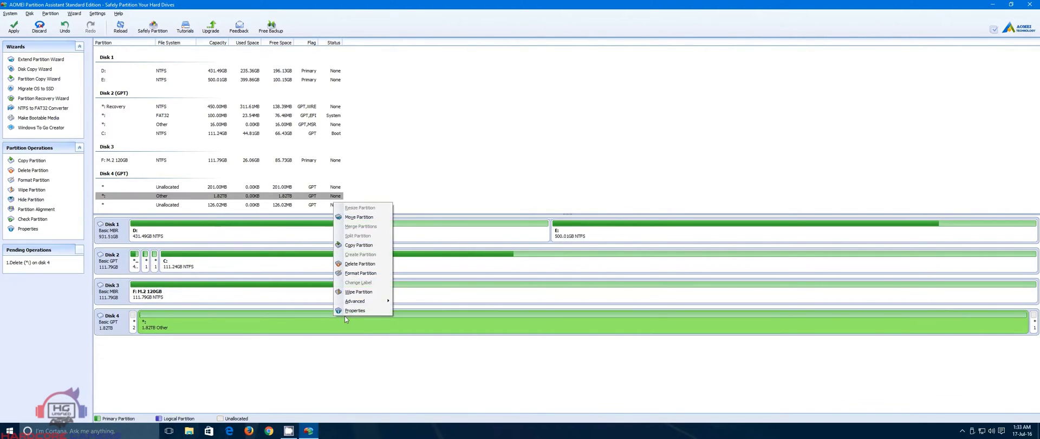
pyautogui.click(358, 264)
pyautogui.click(510, 242)
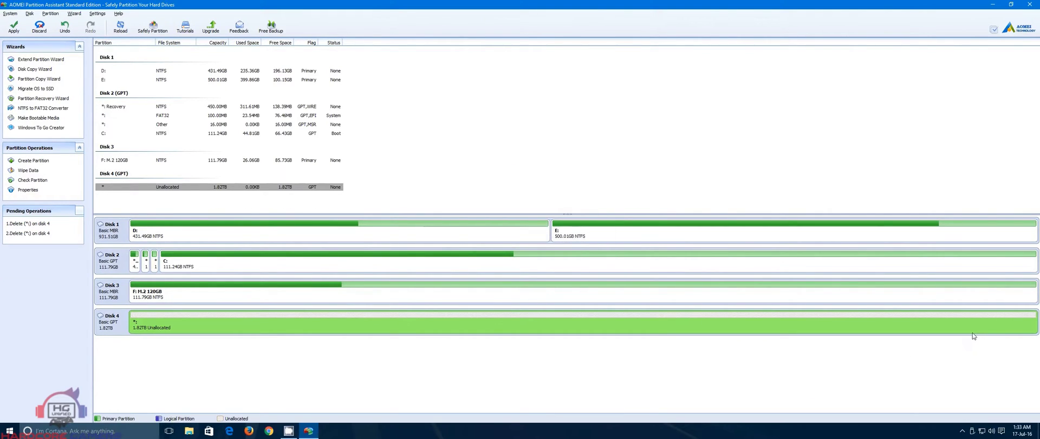
# Create a 1.82 TB NTFS partition with drive letter G: in the unallocated space of Disk 4
pyautogui.rightClick(205, 313)
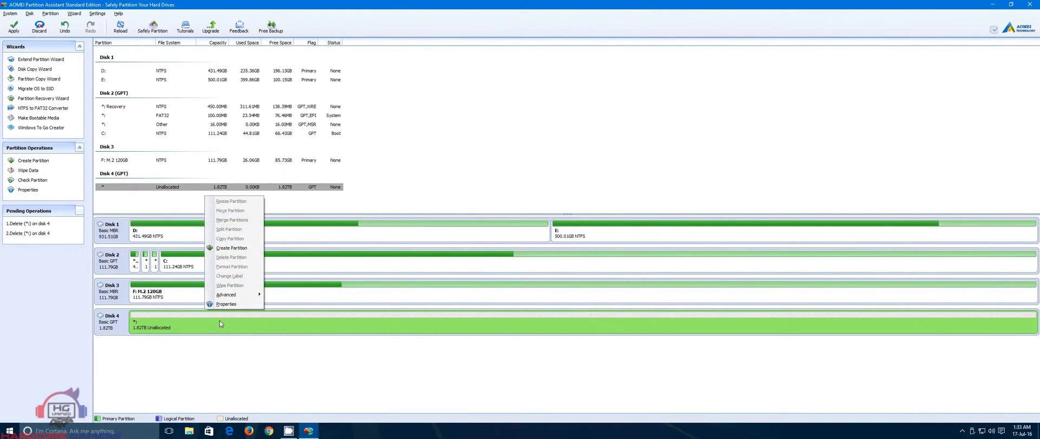
pyautogui.rightClick(185, 323)
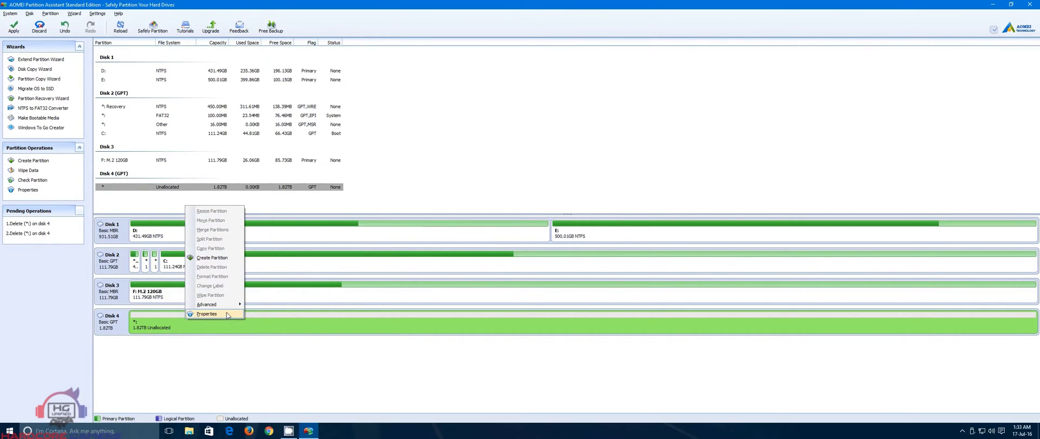
pyautogui.click(212, 257)
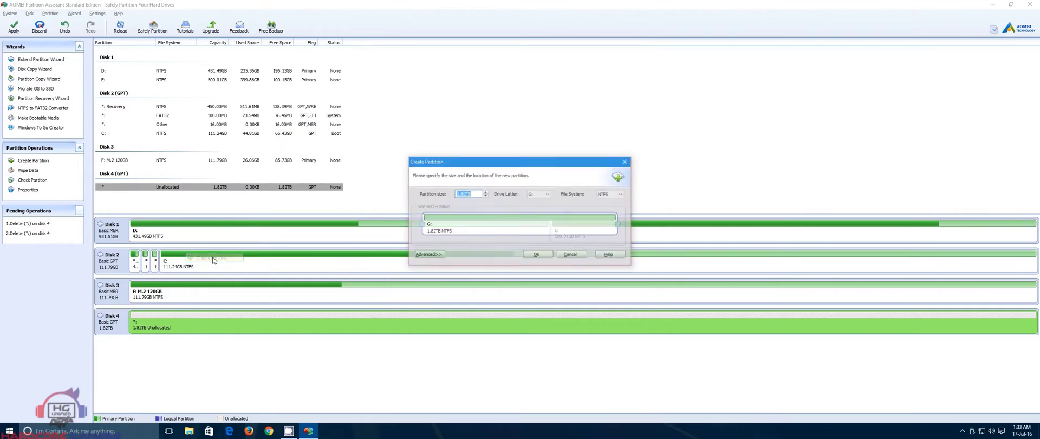
pyautogui.click(610, 194)
pyautogui.click(609, 194)
pyautogui.click(609, 194)
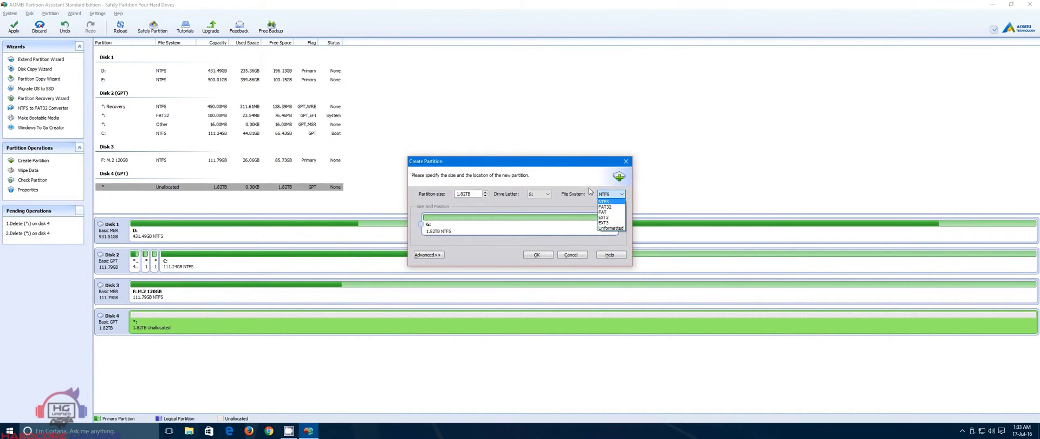
pyautogui.click(587, 183)
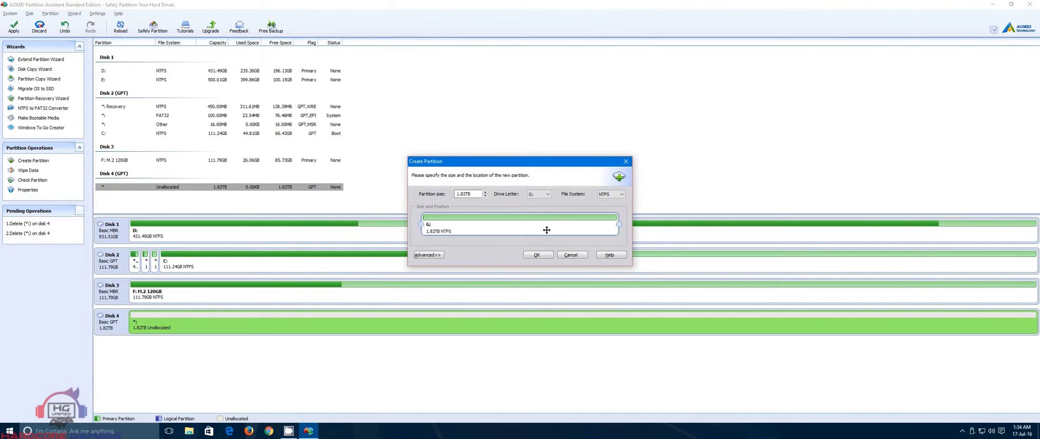
pyautogui.click(535, 254)
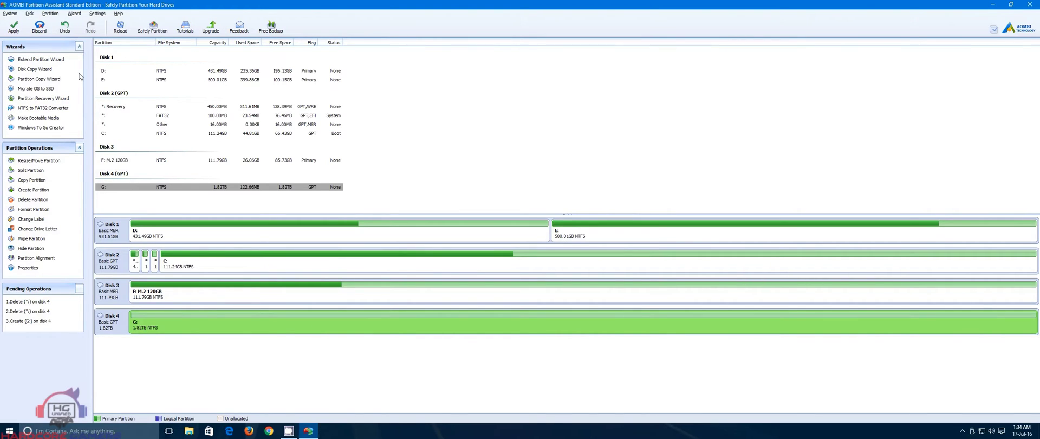
# Apply the pending delete and create operations on Disk 4, confirming the start and the completion message
pyautogui.click(14, 26)
pyautogui.scroll(-2, 509, 216)
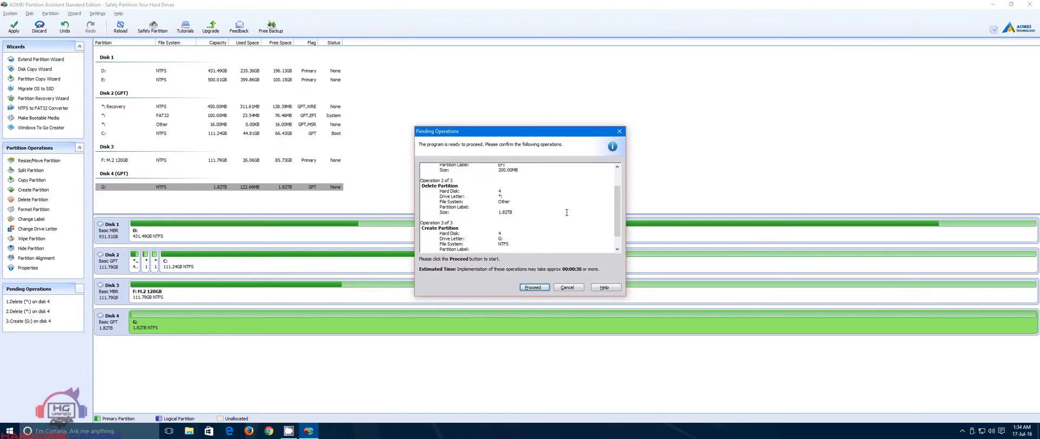
pyautogui.click(534, 287)
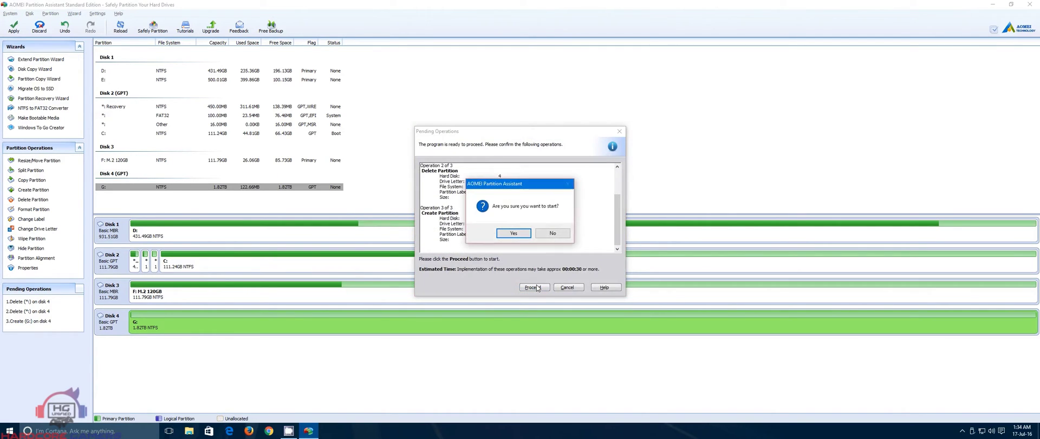
pyautogui.click(513, 234)
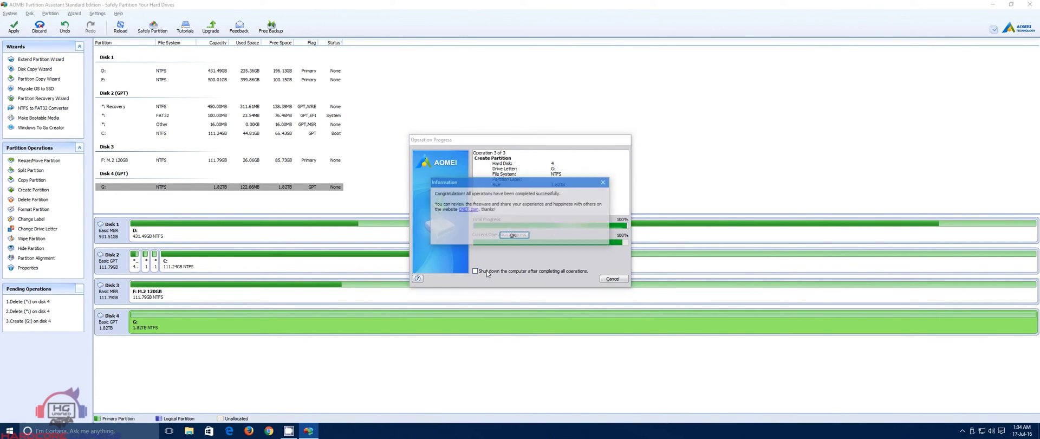
pyautogui.click(512, 236)
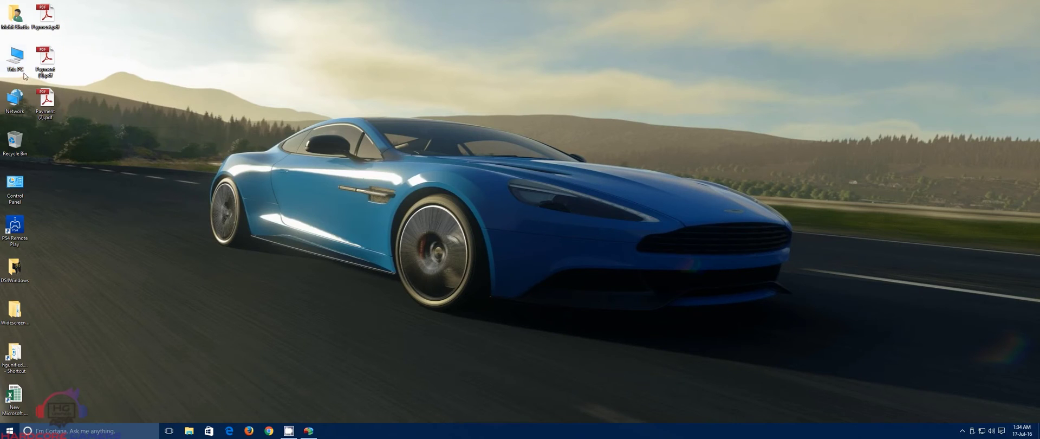
# Open the new G: drive from This PC to check that it is accessible, and close File Explorer
pyautogui.doubleClick(16, 59)
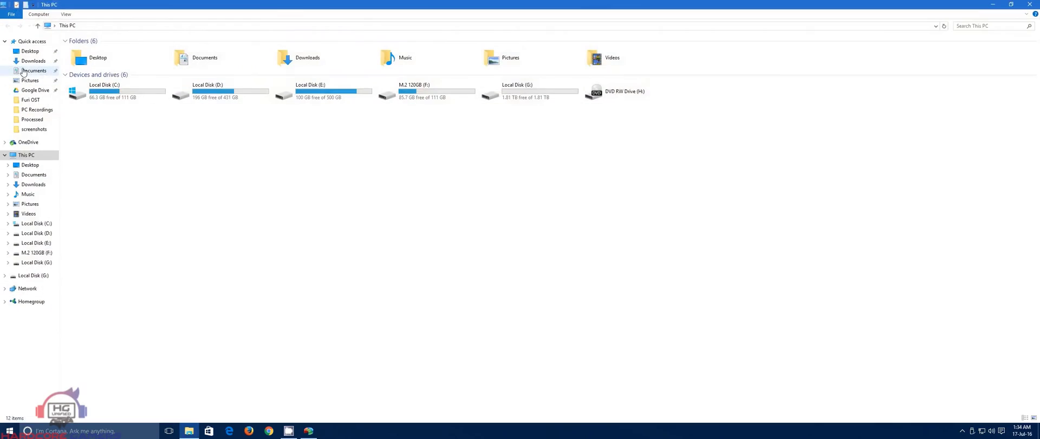
pyautogui.doubleClick(506, 99)
pyautogui.click(8, 25)
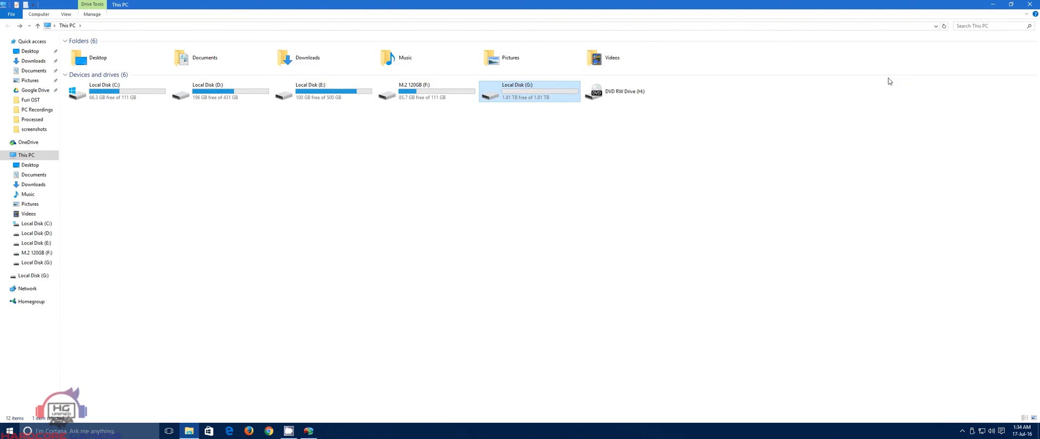
pyautogui.click(1032, 5)
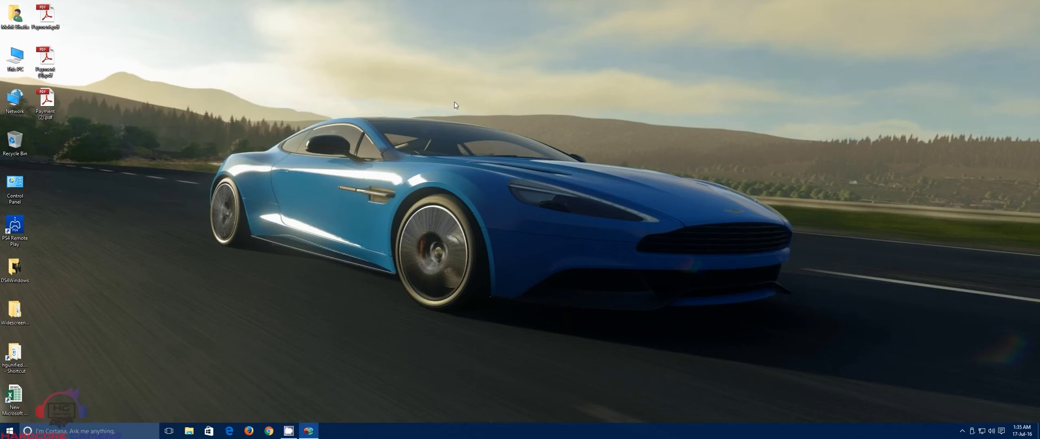
# Switch to AOMEI Partition Assistant to review the partition layout of Disk 4, and close the program
pyautogui.click(308, 431)
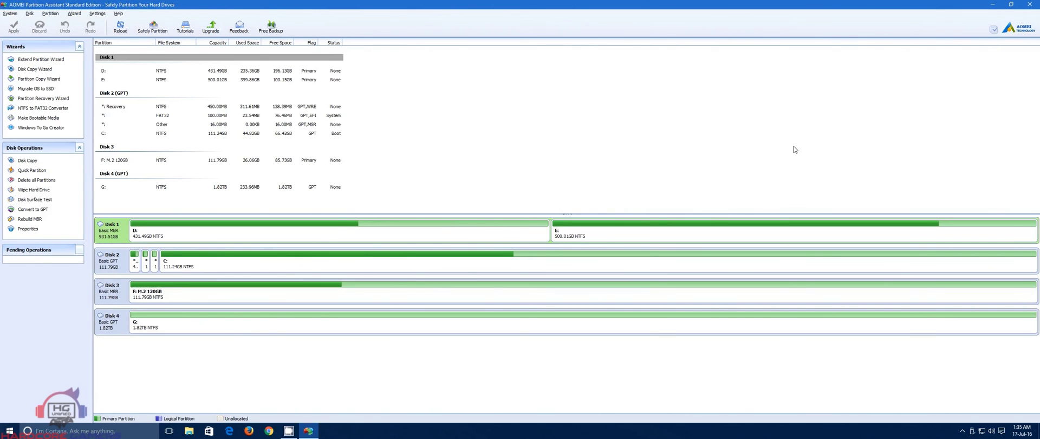
pyautogui.click(1029, 5)
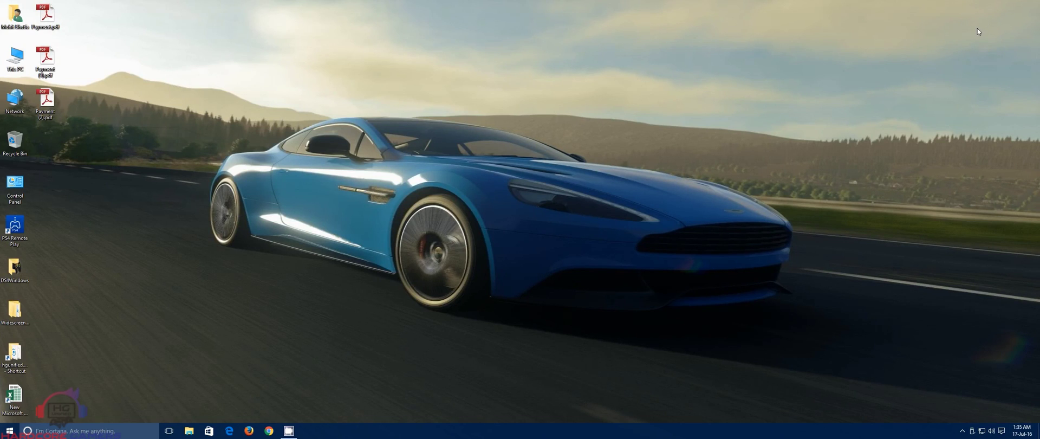
pyautogui.click(962, 431)
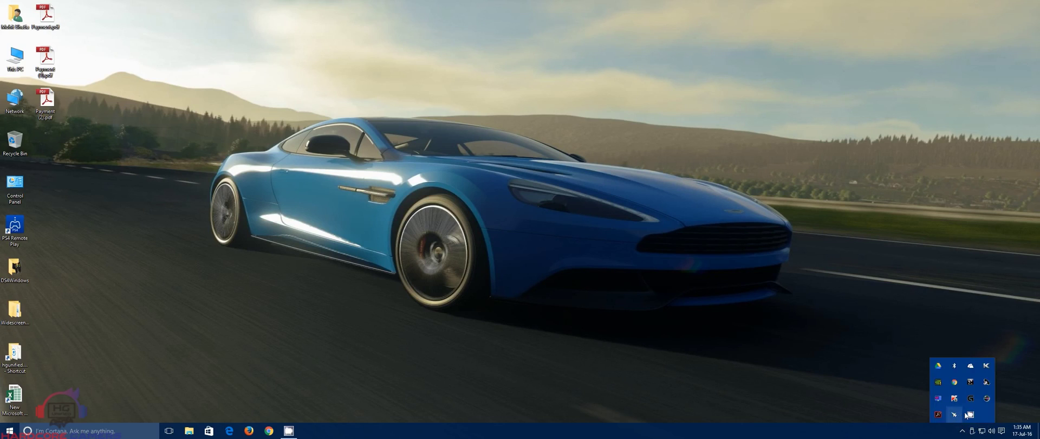
pyautogui.rightClick(970, 412)
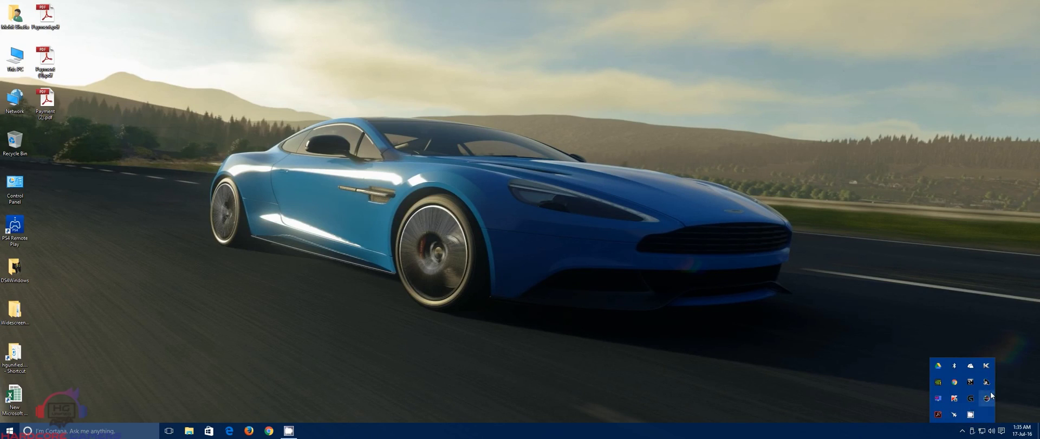
pyautogui.rightClick(976, 413)
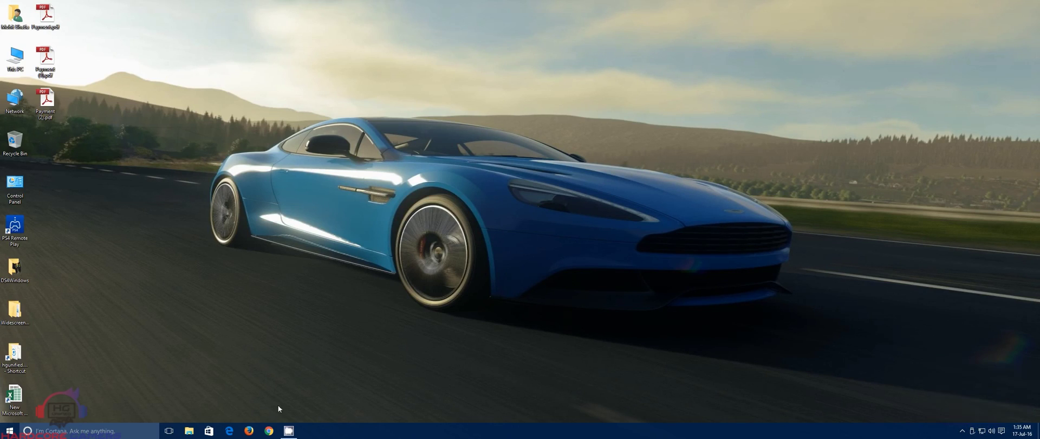